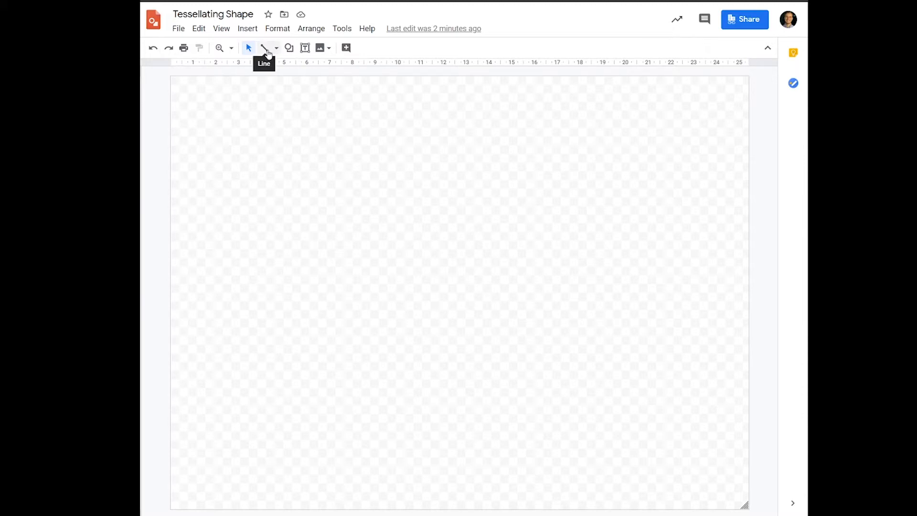
Draw a vertical line about 6 cm long in the upper-left area and move it to about the 6 cm ruler mark.
left_click(276, 48)
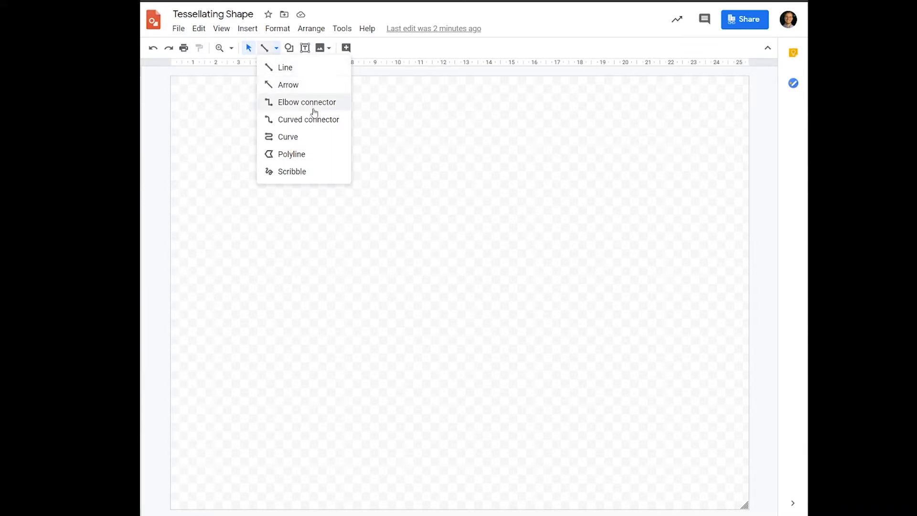
left_click(286, 68)
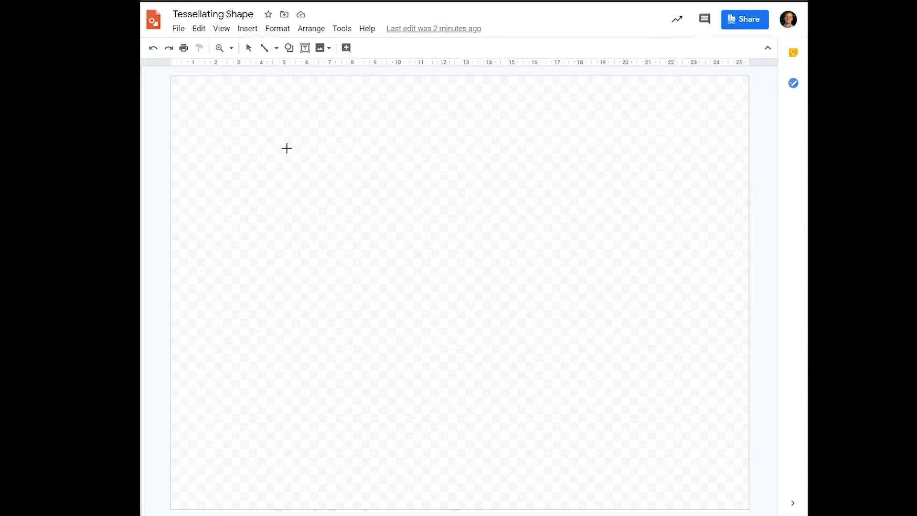
mouse_move(269, 121)
left_mouse_down()
mouse_move(267, 199)
mouse_move(305, 248)
mouse_move(416, 162)
mouse_move(444, 255)
mouse_move(250, 253)
mouse_move(436, 156)
mouse_move(519, 222)
mouse_move(381, 258)
mouse_move(567, 301)
mouse_move(419, 258)
mouse_move(371, 256)
mouse_move(395, 284)
mouse_move(366, 219)
mouse_move(381, 217)
mouse_move(390, 200)
mouse_move(418, 207)
mouse_move(387, 223)
mouse_move(453, 228)
mouse_move(416, 229)
mouse_move(281, 280)
mouse_move(399, 207)
mouse_move(418, 125)
mouse_move(376, 214)
mouse_move(282, 264)
mouse_move(348, 223)
mouse_move(330, 239)
mouse_move(418, 226)
left_mouse_up()
left_click_drag(418, 226, 271, 207)
left_click_drag(271, 207, 272, 256)
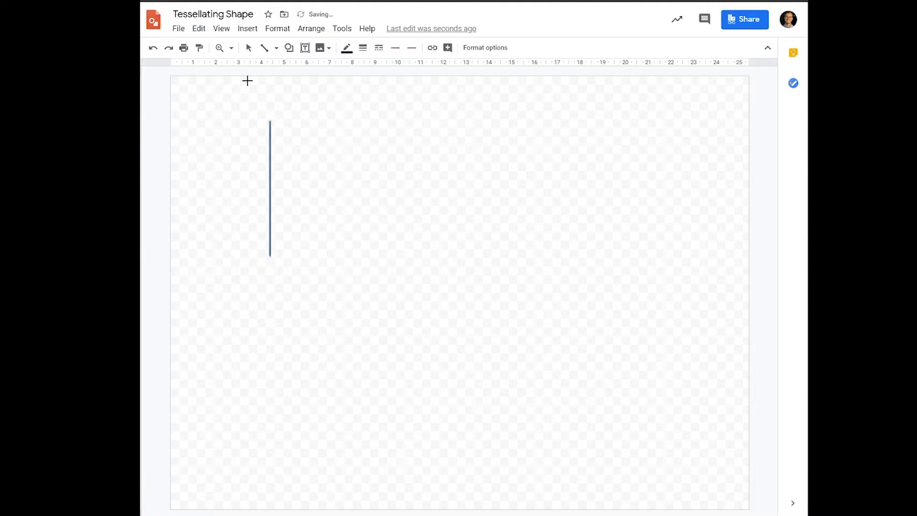
left_click(248, 48)
left_click_drag(266, 160, 304, 183)
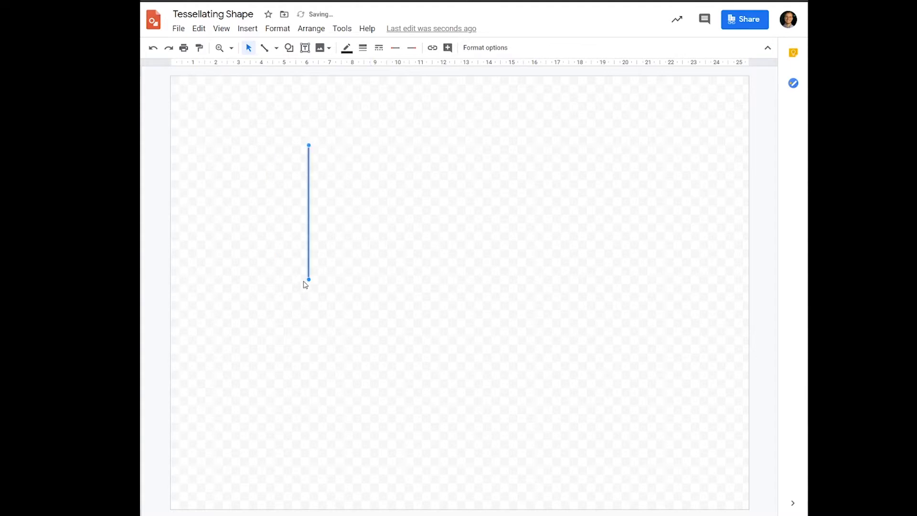
Try turning the vertical line into a diagonal by moving its lower endpoint, and undo that change.
left_click_drag(309, 280, 408, 210)
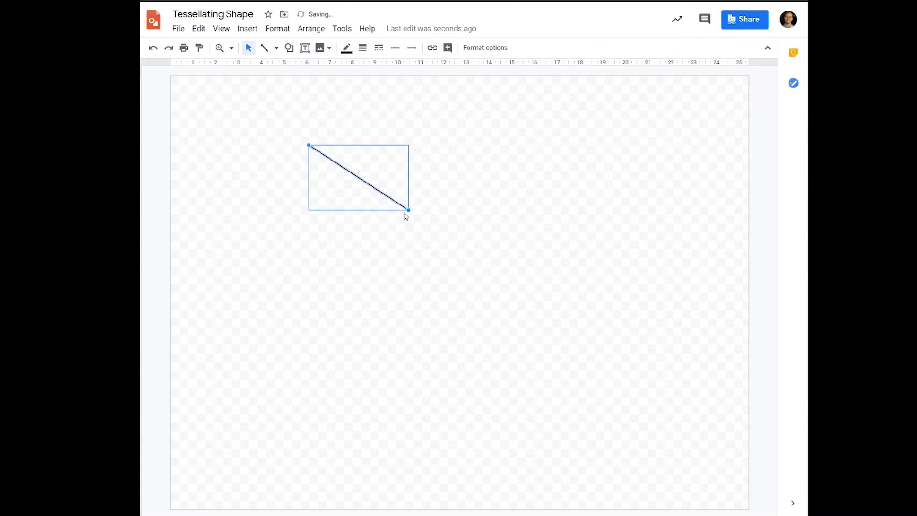
left_click(152, 48)
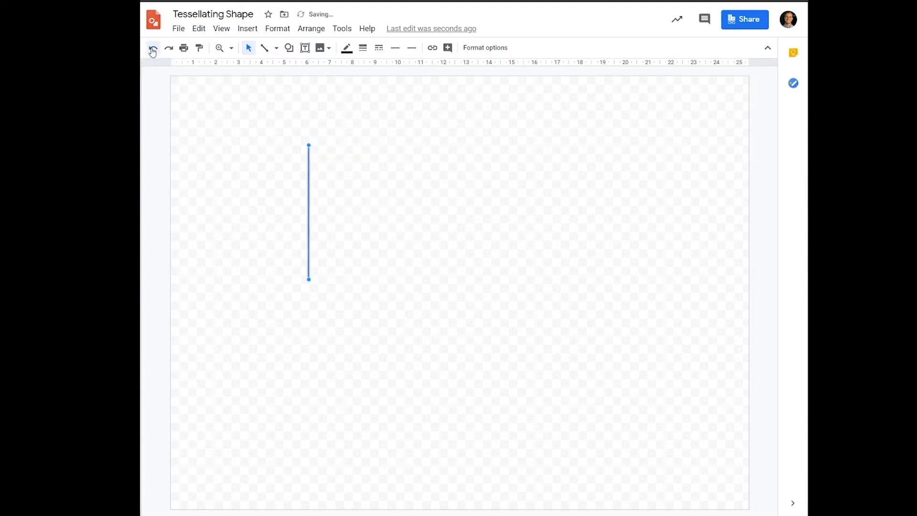
left_click(292, 110)
Draw a horizontal line about 5.4 cm long from the vertical line's upper end and a vertical line about 2 cm down from its far end.
left_click(276, 48)
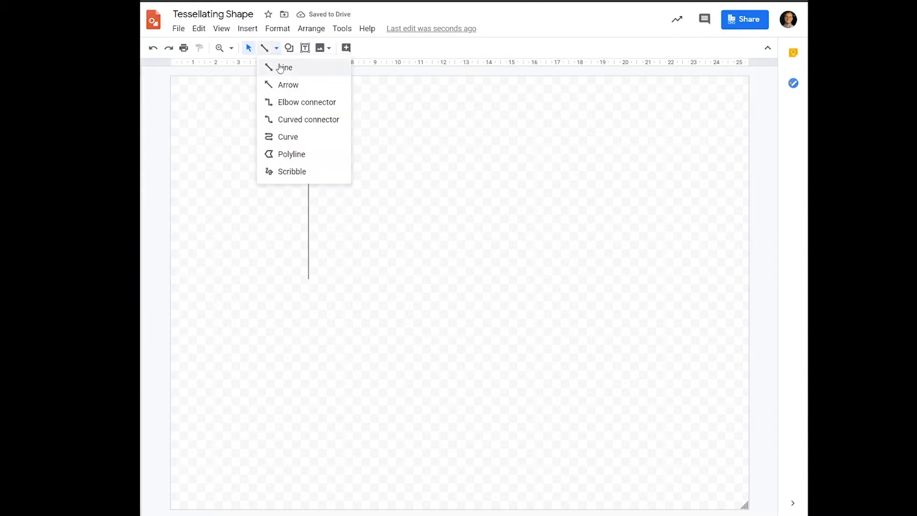
left_click(280, 66)
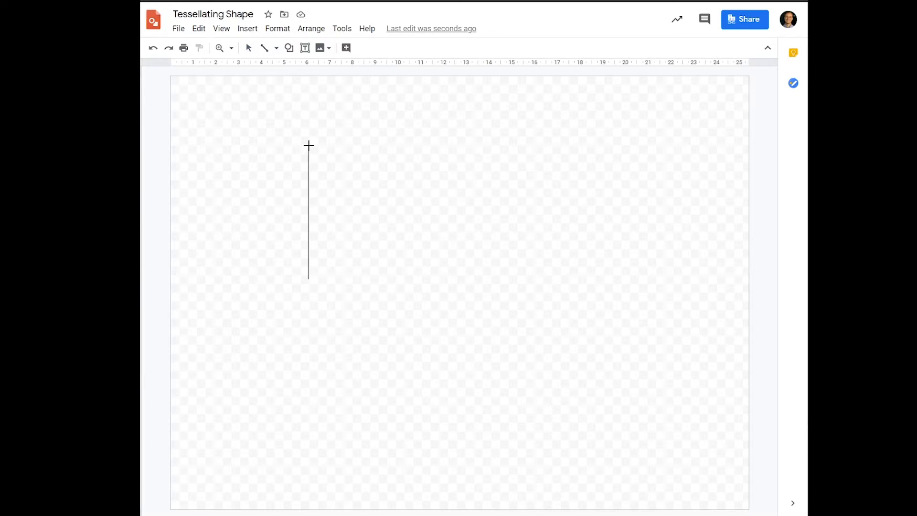
mouse_move(308, 146)
left_mouse_down()
mouse_move(450, 149)
mouse_move(430, 150)
left_mouse_up()
left_click_drag(430, 149, 429, 148)
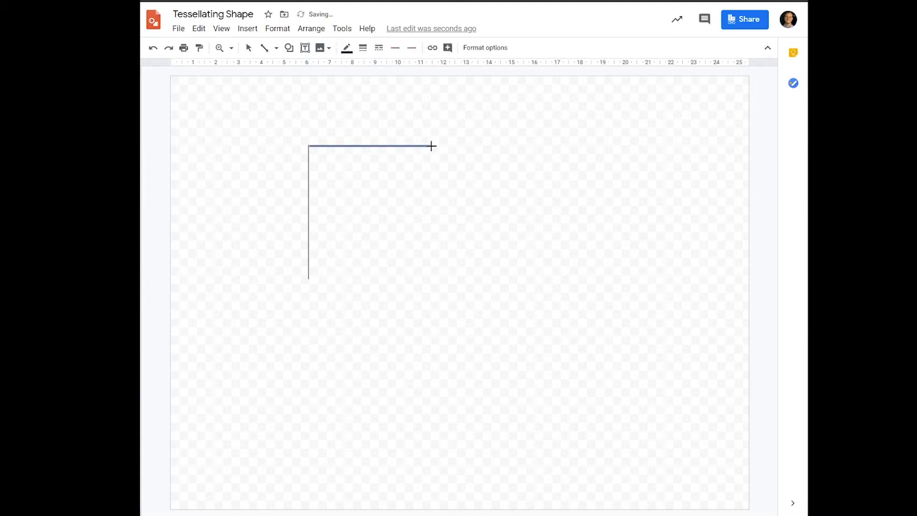
mouse_move(432, 146)
left_mouse_down()
mouse_move(436, 252)
mouse_move(429, 191)
left_mouse_up()
left_click_drag(430, 195, 432, 190)
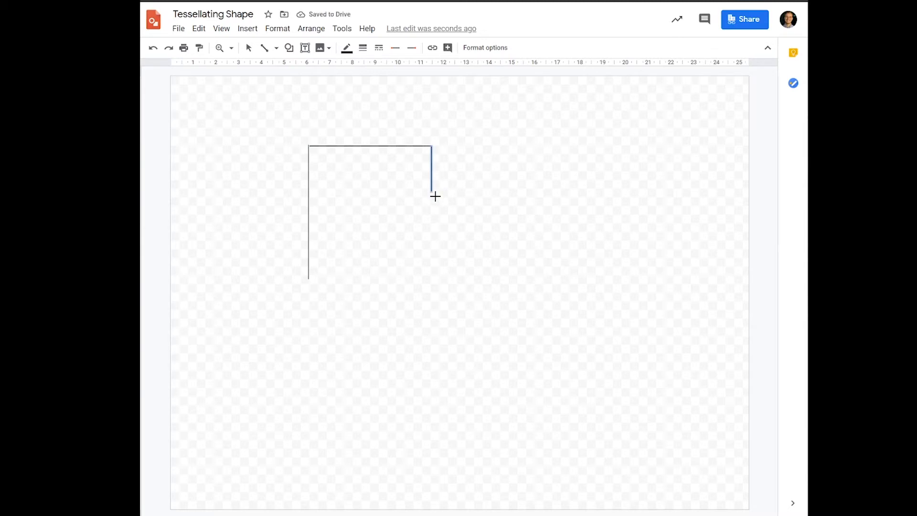
Draw a horizontal bottom edge about 7.5 cm long and close the outline with a slanted line to the short vertical edge's lower end.
left_click_drag(433, 193, 471, 261)
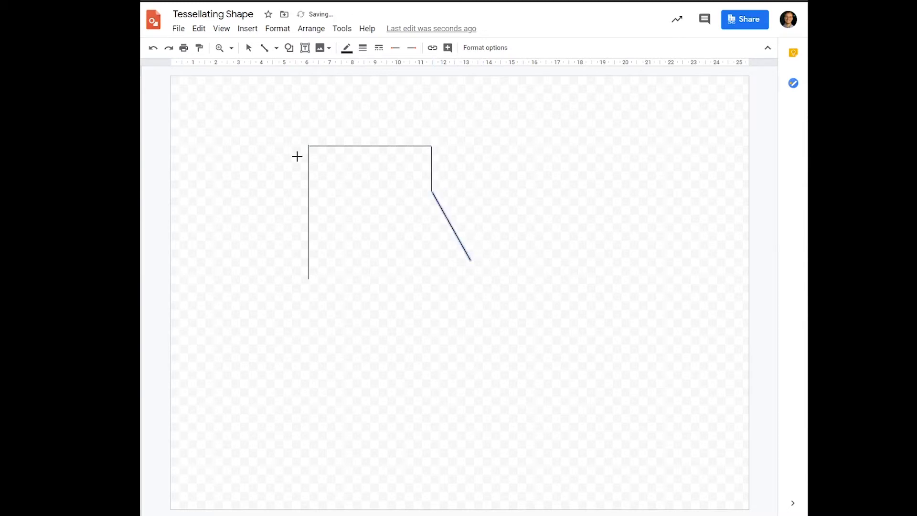
left_click(152, 48)
left_click_drag(309, 278, 487, 277)
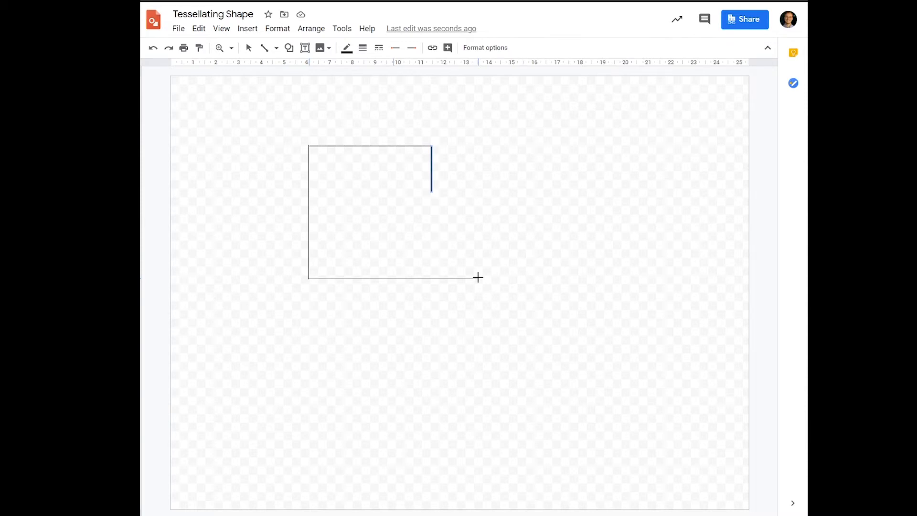
left_click(478, 277)
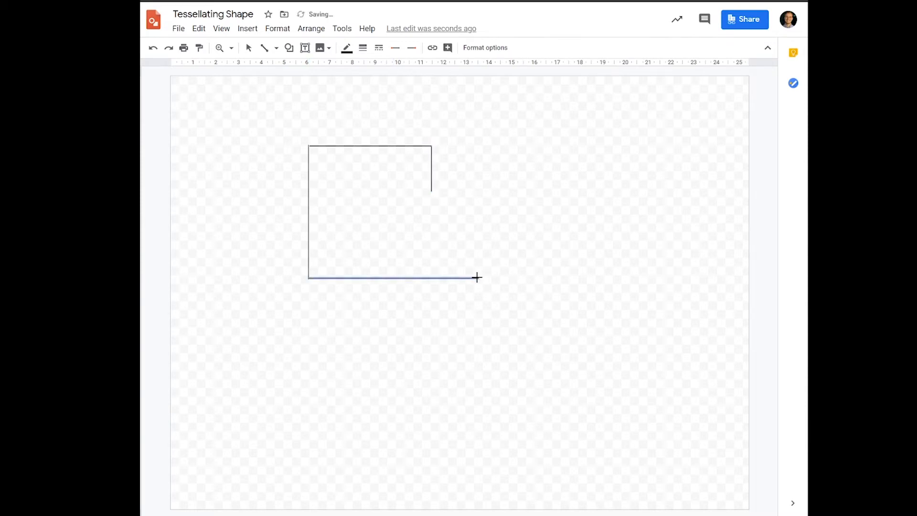
left_click_drag(477, 277, 431, 191)
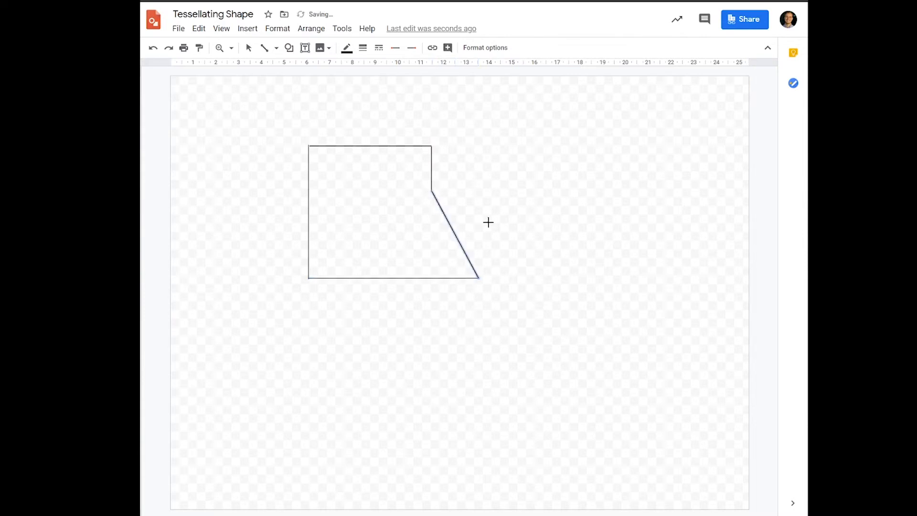
left_click(248, 48)
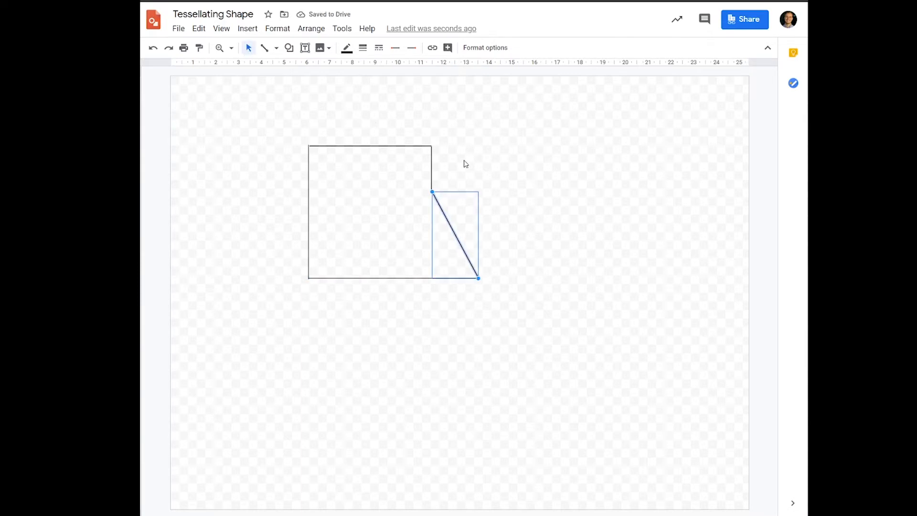
left_click(496, 185)
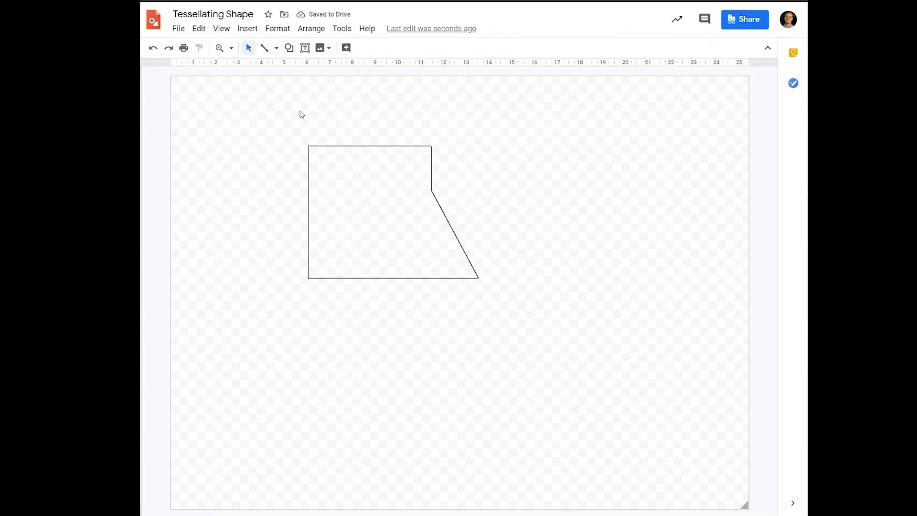
Magnify the drawing to 200% and align the slanted edge's upper endpoint with the short vertical edge's lower end.
left_click(231, 47)
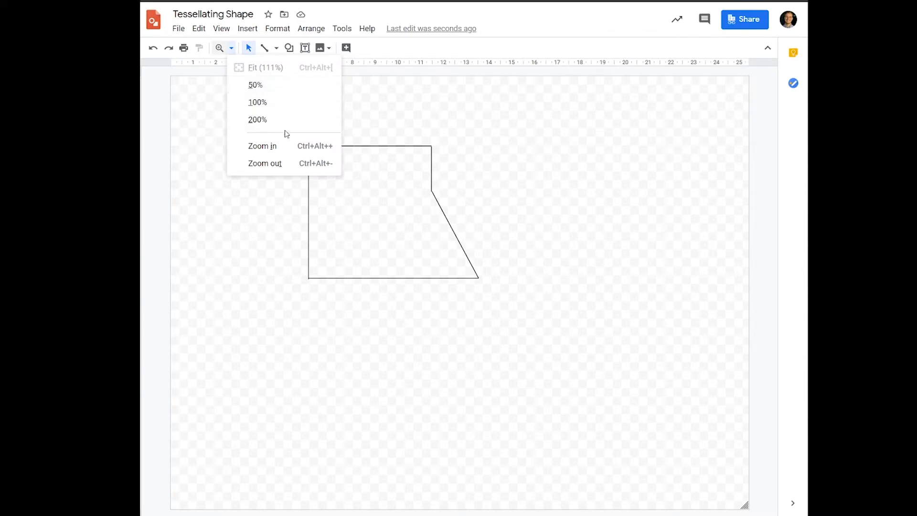
left_click(282, 147)
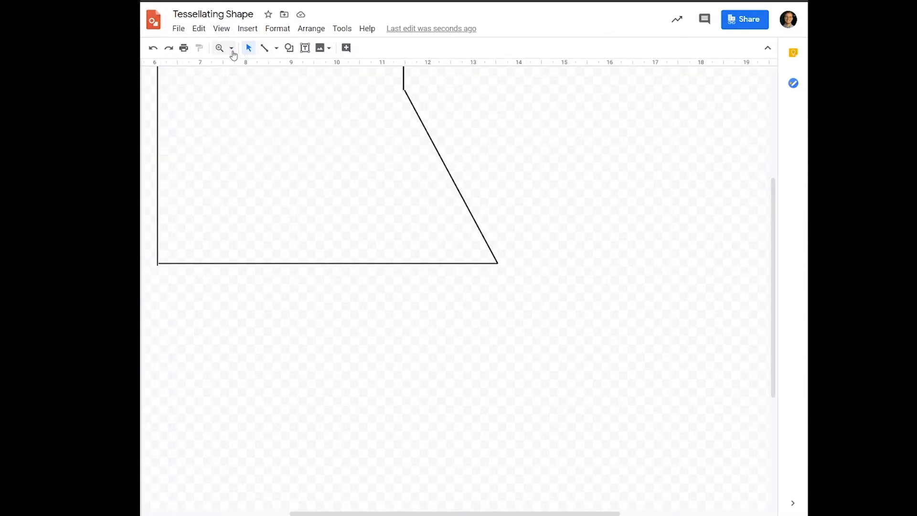
left_click(231, 48)
left_click(283, 120)
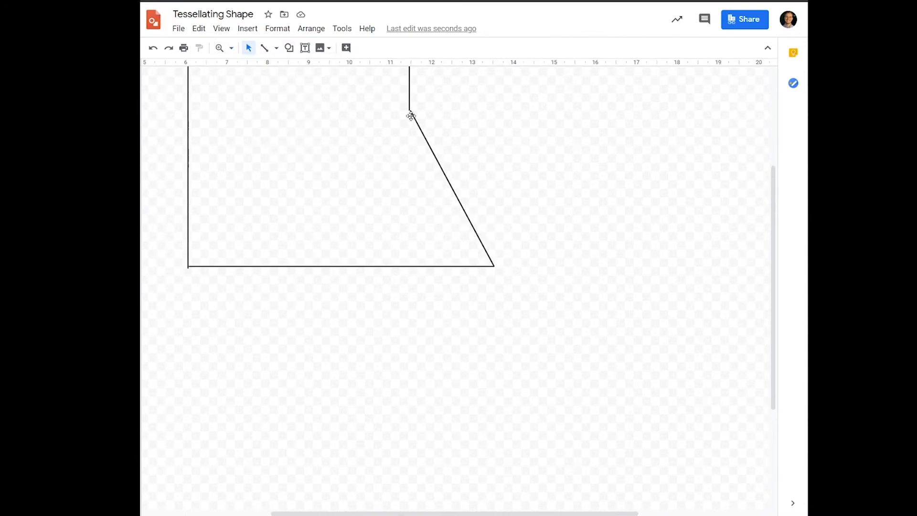
left_click(231, 48)
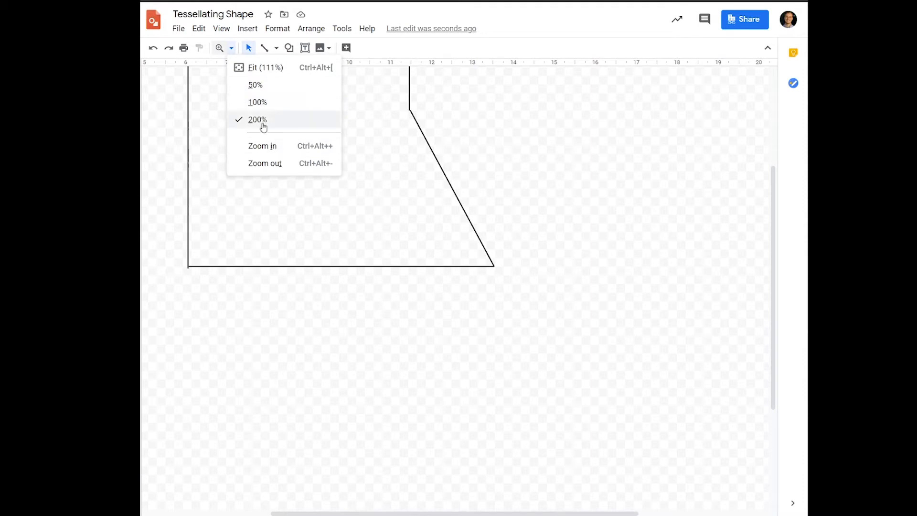
left_click(392, 117)
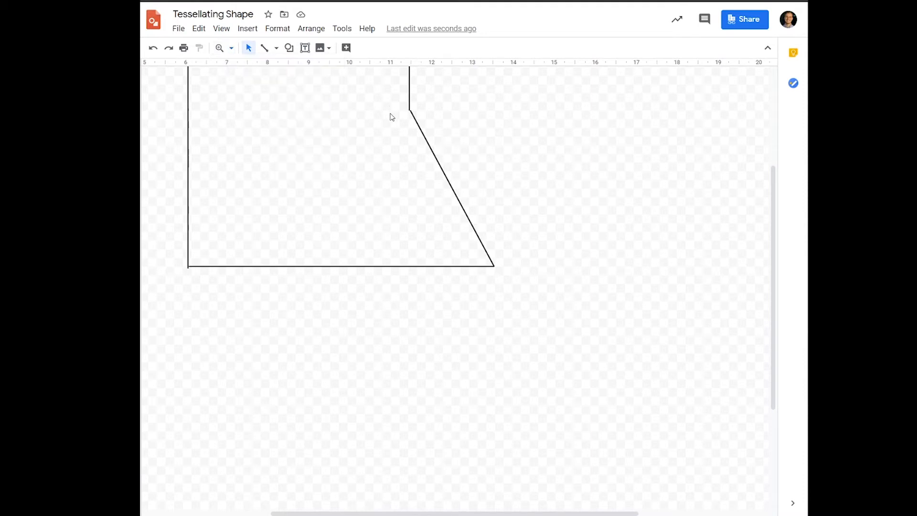
left_click(423, 135)
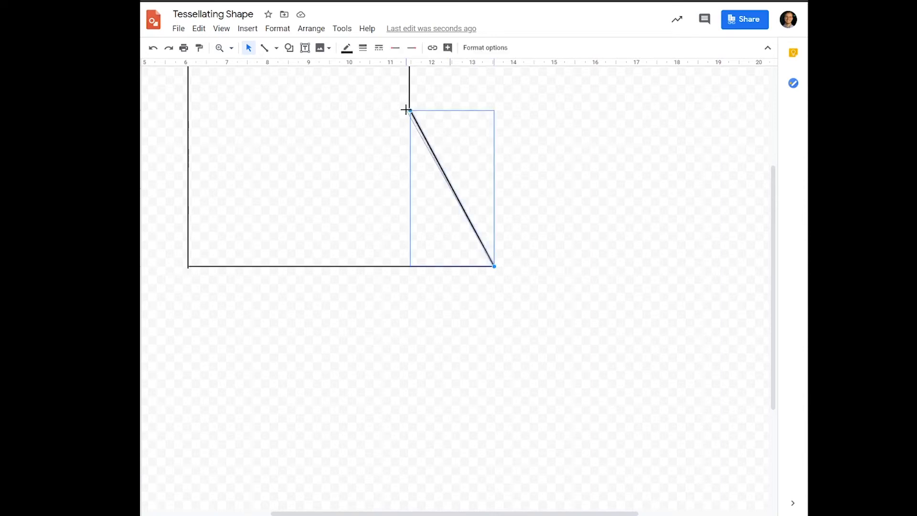
left_click_drag(409, 110, 409, 109)
left_click(574, 143)
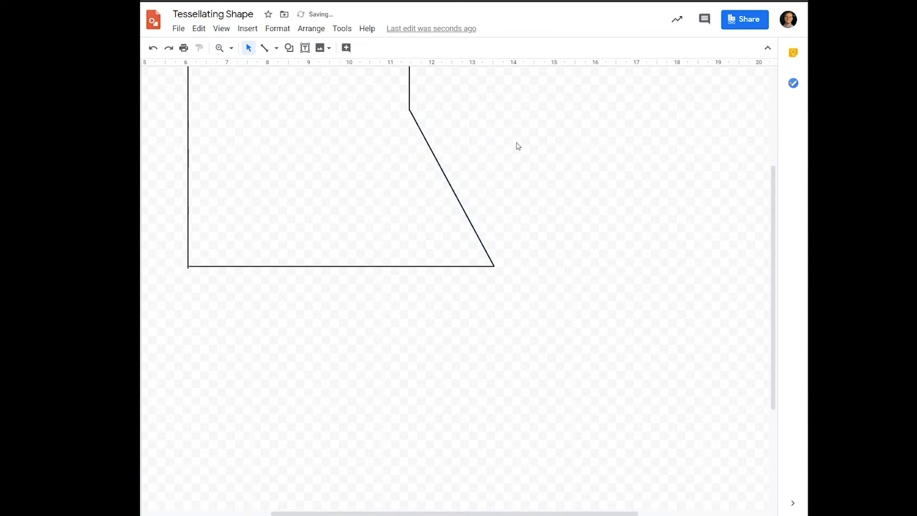
Adjust the left edge's lower endpoint so it meets the bottom edge exactly at the corner.
left_click(187, 253)
left_click_drag(187, 268, 188, 266)
left_click(239, 239)
left_click(185, 258)
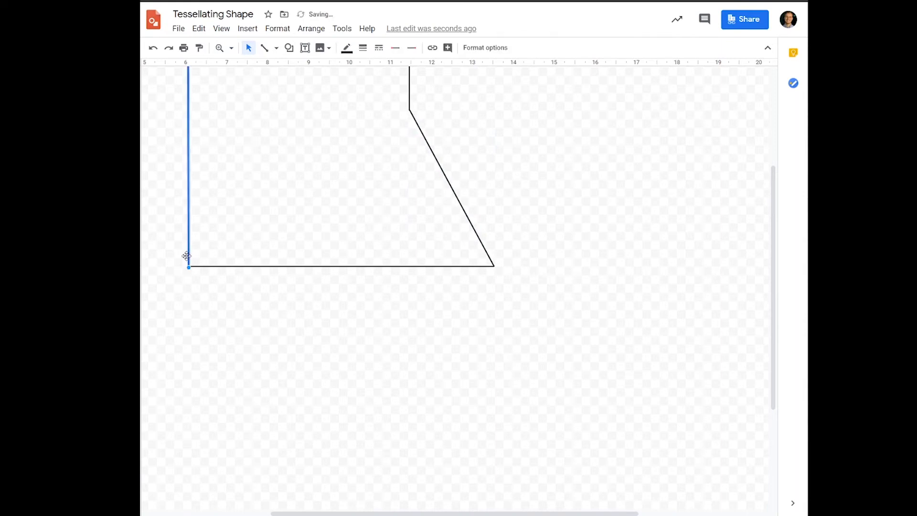
mouse_move(187, 264)
left_mouse_down()
mouse_move(186, 250)
mouse_move(170, 251)
left_mouse_up()
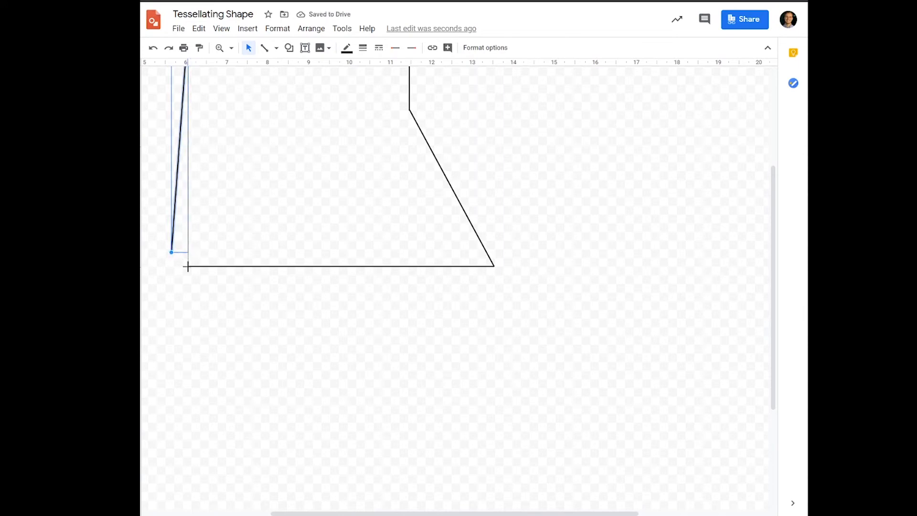
key("ctrl+z")
left_click(262, 232)
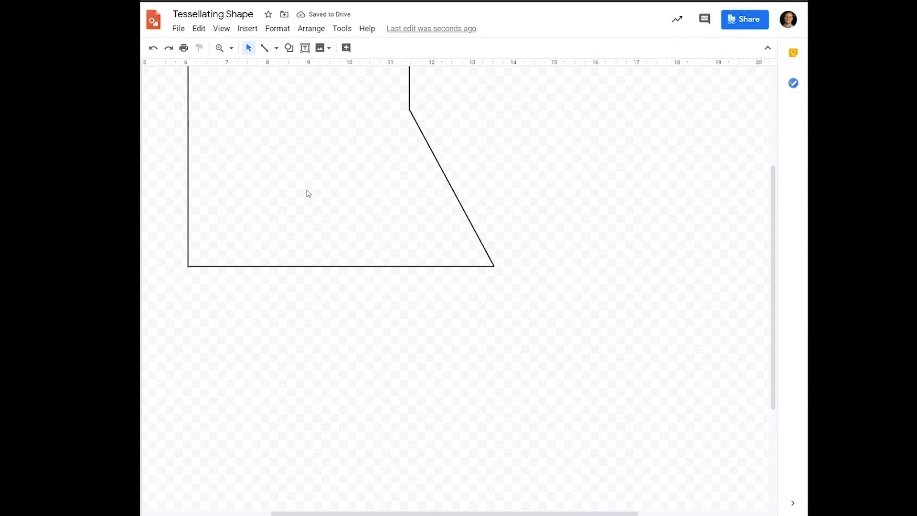
Close the upper-left corner by adjusting the left edge's upper endpoint and extending the top edge to meet it.
scroll(363, 290, "up", 4)
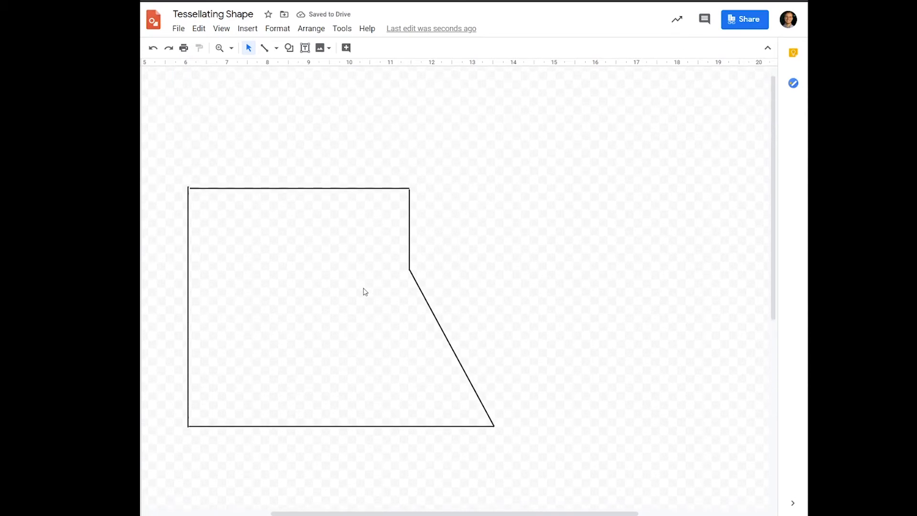
scroll(448, 402, "down", 1)
scroll(409, 498, "left", 5)
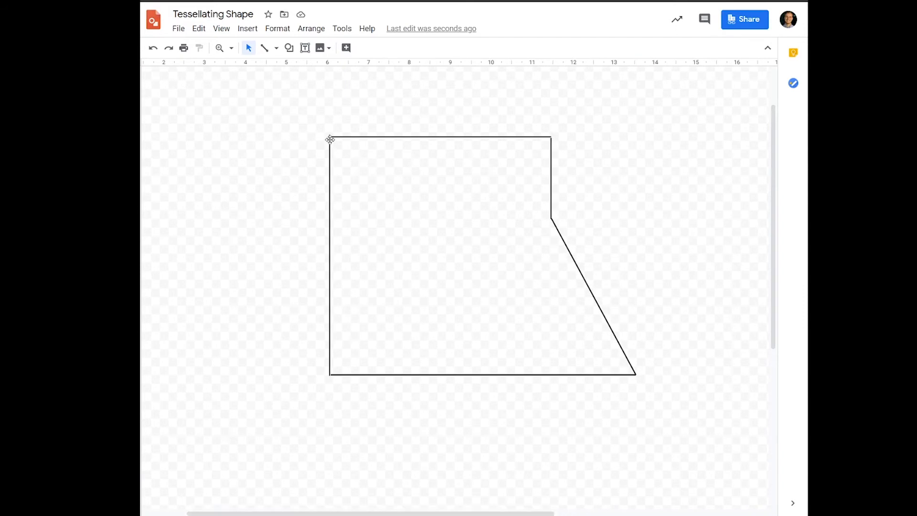
left_click(330, 149)
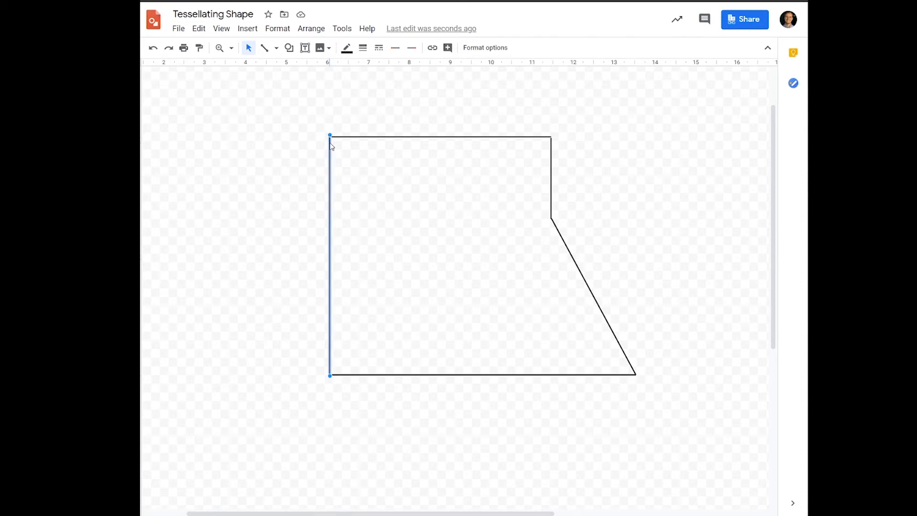
left_click_drag(328, 136, 328, 137)
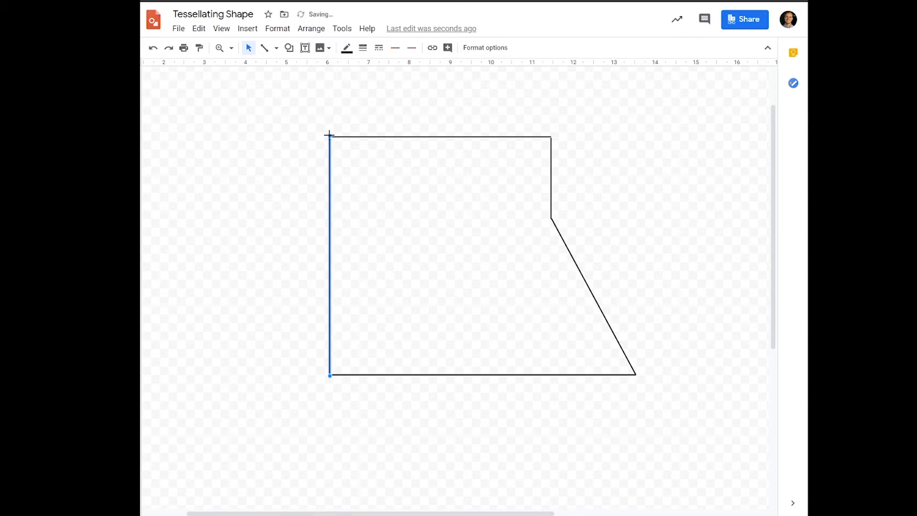
left_click(351, 143)
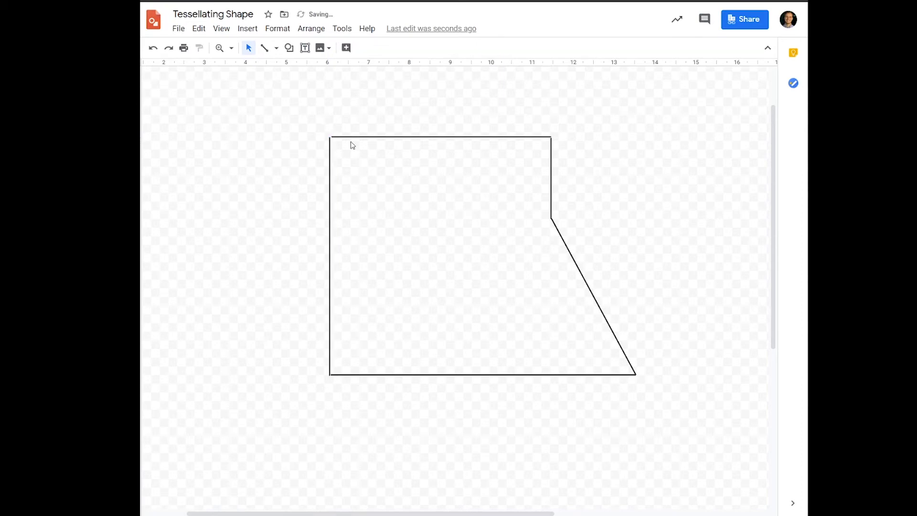
left_click(331, 138)
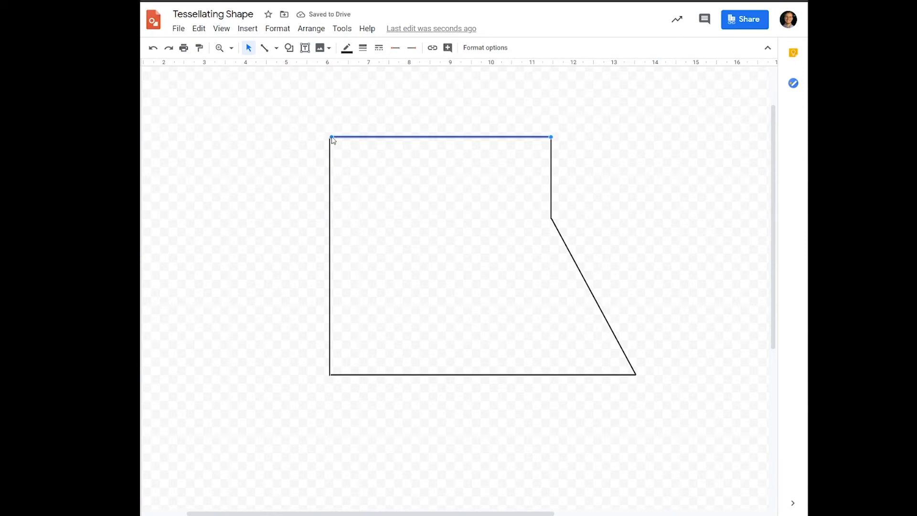
left_click_drag(331, 137, 330, 136)
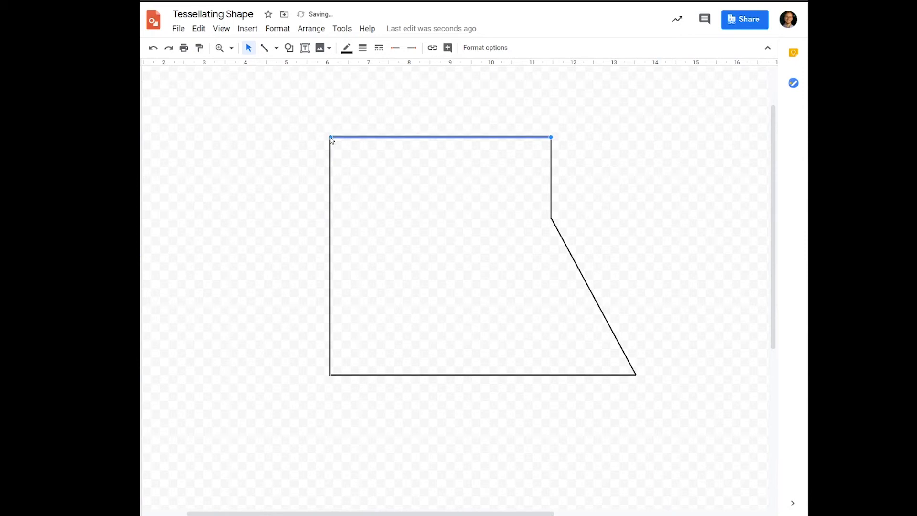
left_click(400, 193)
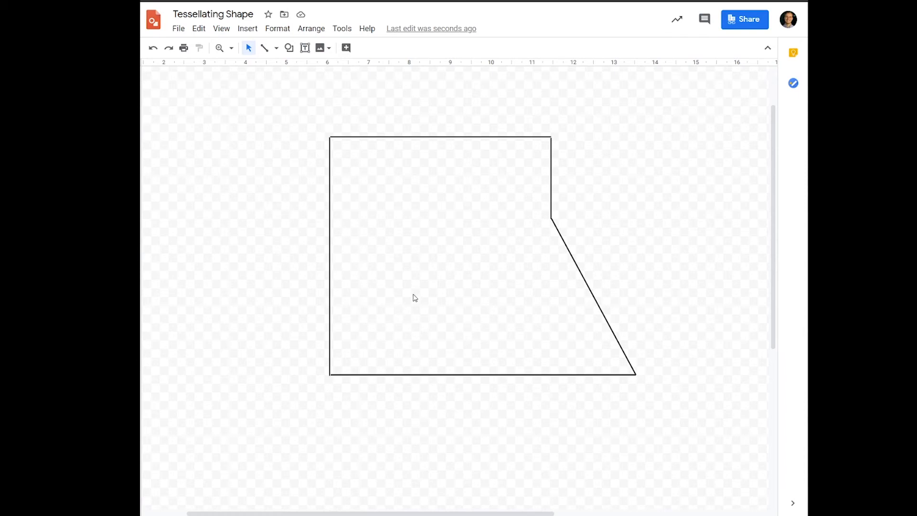
Draw a horizontal line about 7 cm long from the corner above the slanted edge across the shape and past its left edge.
left_click(264, 47)
left_click_drag(551, 218, 266, 219)
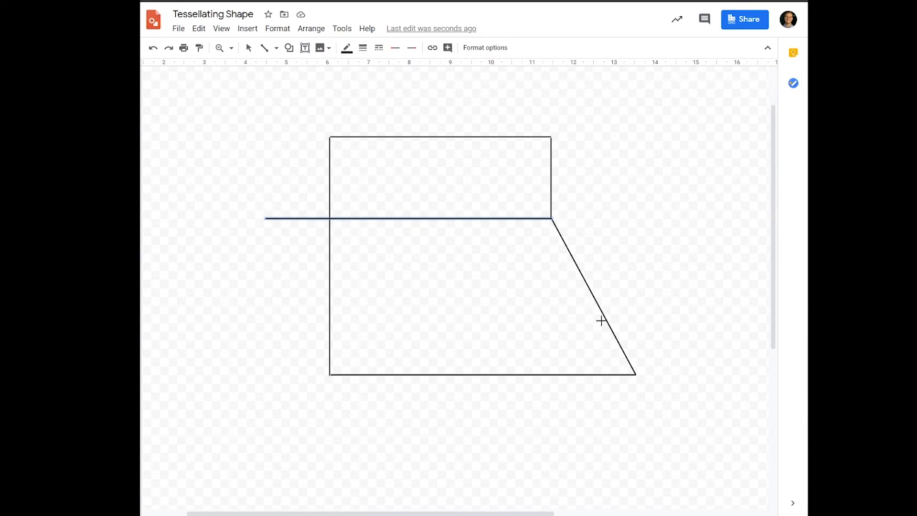
Copy the slanted edge and place the copy with its upper end where the horizontal guide line crosses the left edge.
left_click(248, 49)
left_click(573, 257)
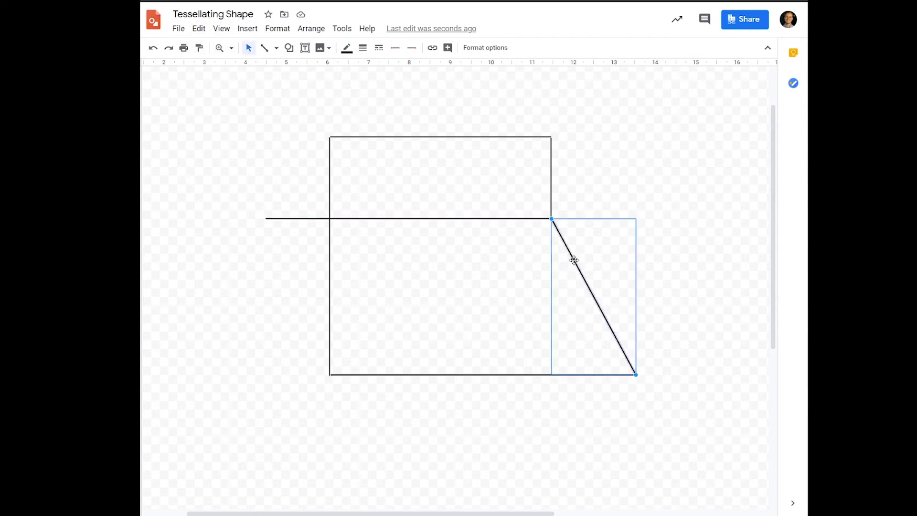
left_click(198, 29)
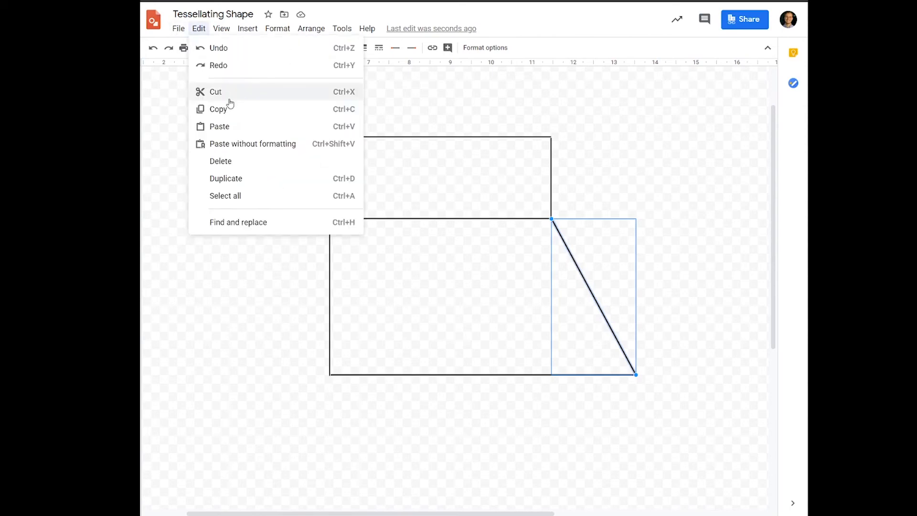
left_click(234, 109)
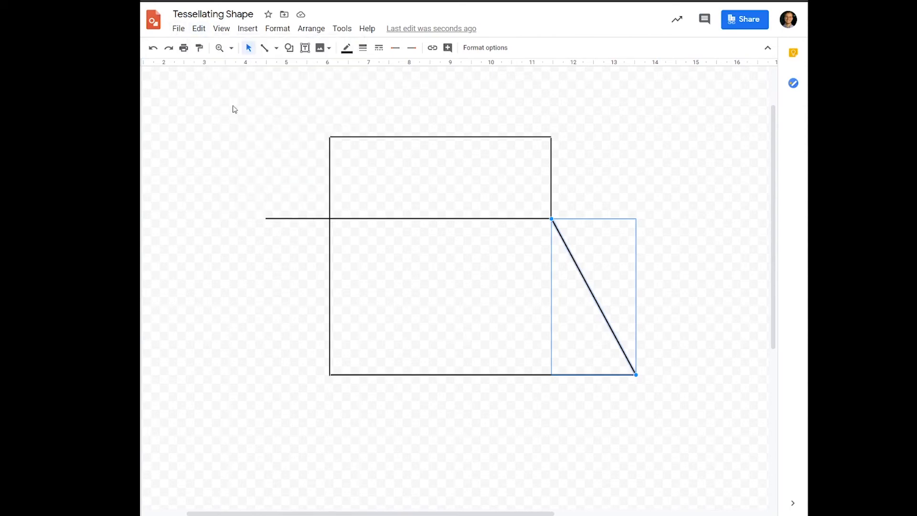
left_click(199, 28)
left_click(237, 128)
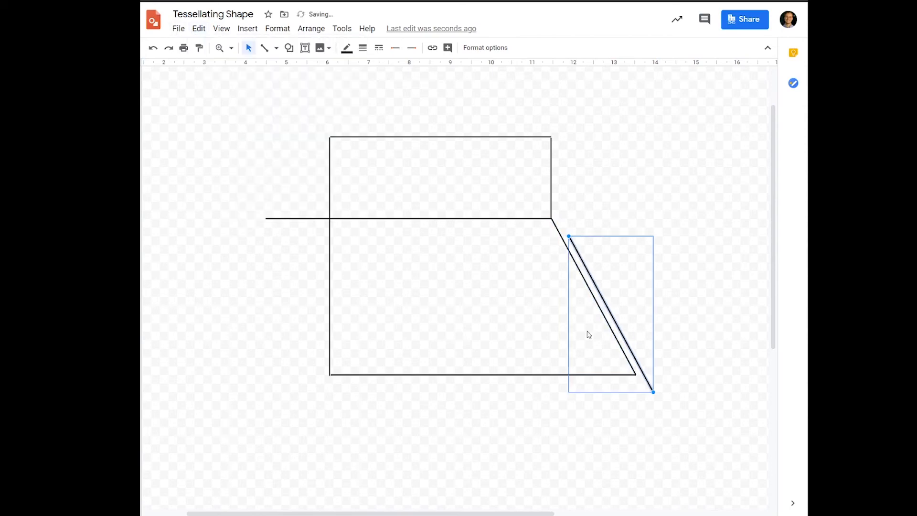
left_click_drag(581, 259, 344, 245)
left_click(460, 283)
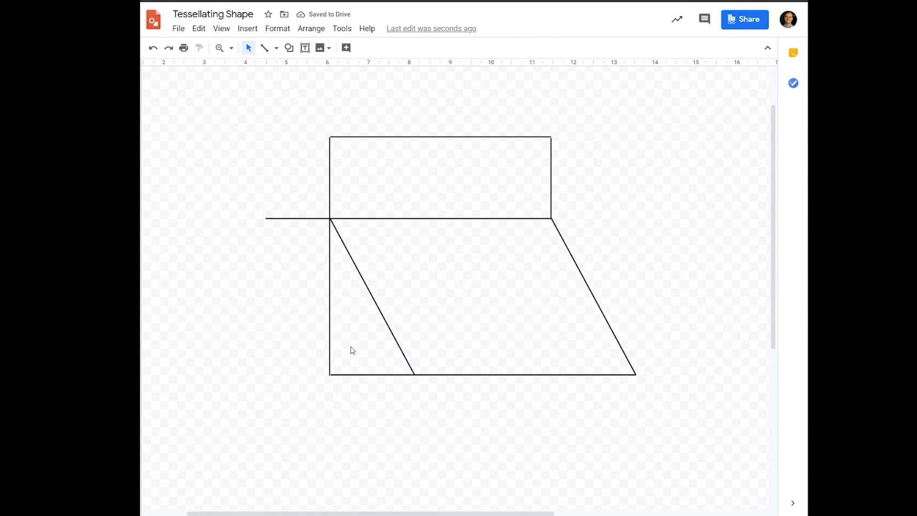
Shorten the left edge to end at the horizontal guide line and the bottom edge to start at the copied slanted line.
left_click(330, 331)
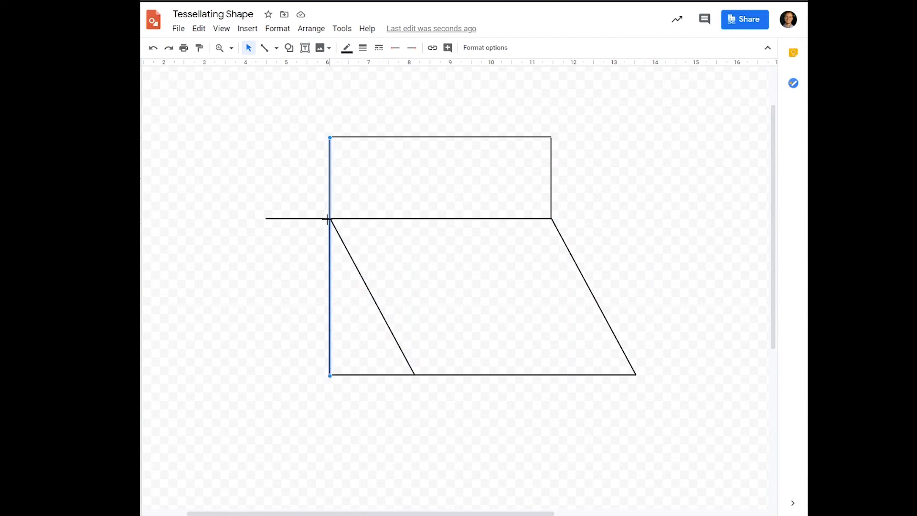
left_click_drag(328, 218, 329, 218)
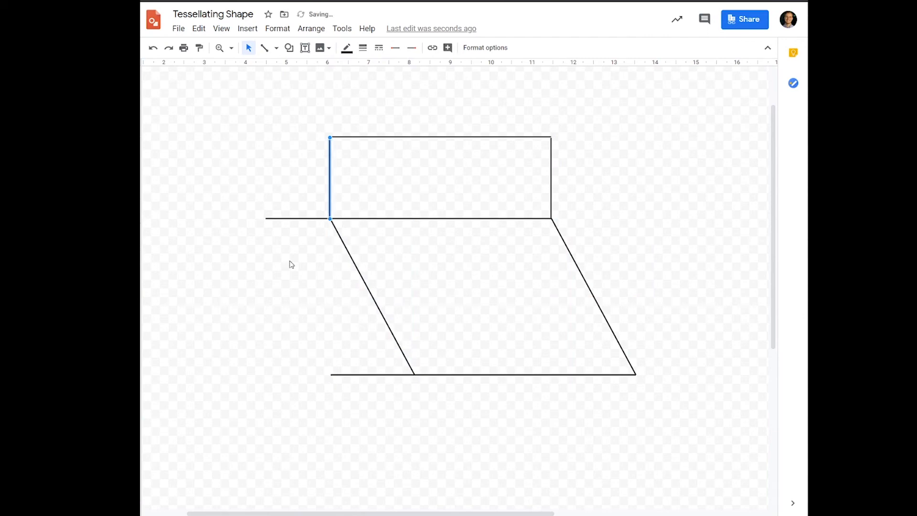
left_click(289, 261)
left_click(366, 374)
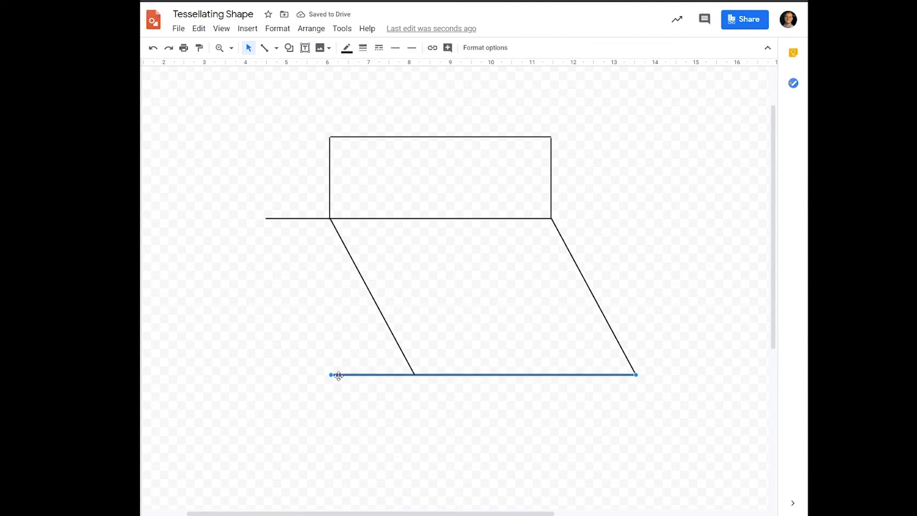
left_click_drag(331, 375, 414, 374)
left_click(431, 307)
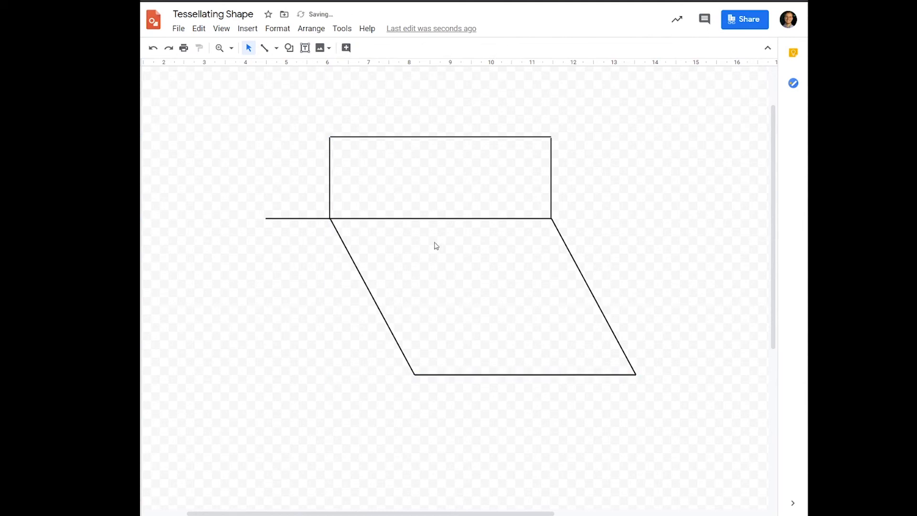
Delete the horizontal guide line and group the six remaining outline edges into one shape.
left_click(442, 219)
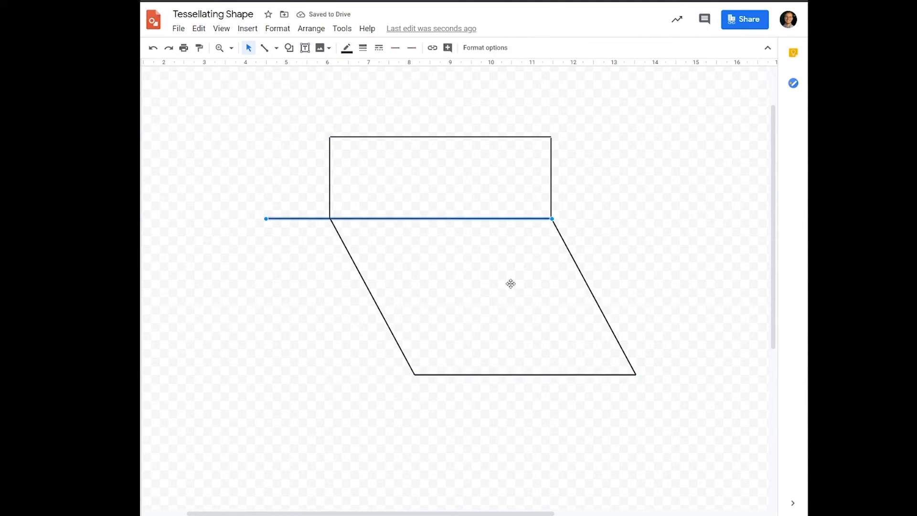
key("Delete")
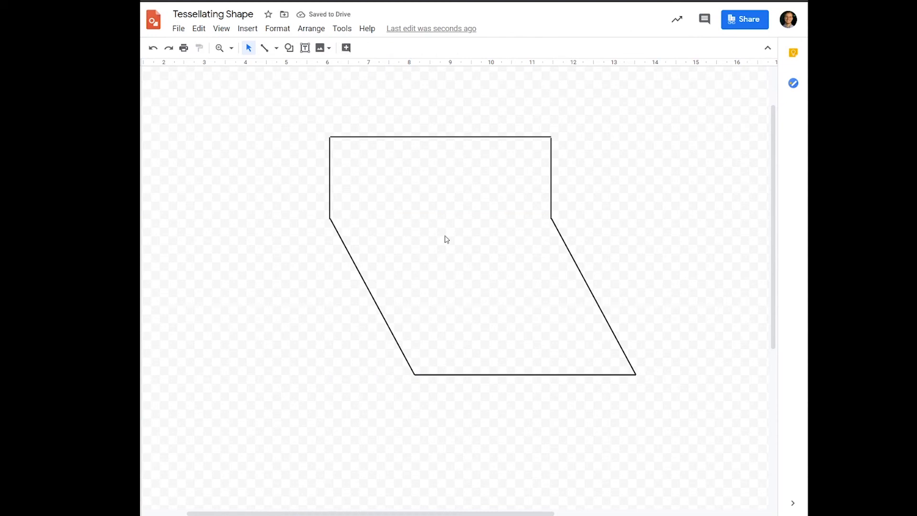
left_click_drag(259, 103, 645, 388)
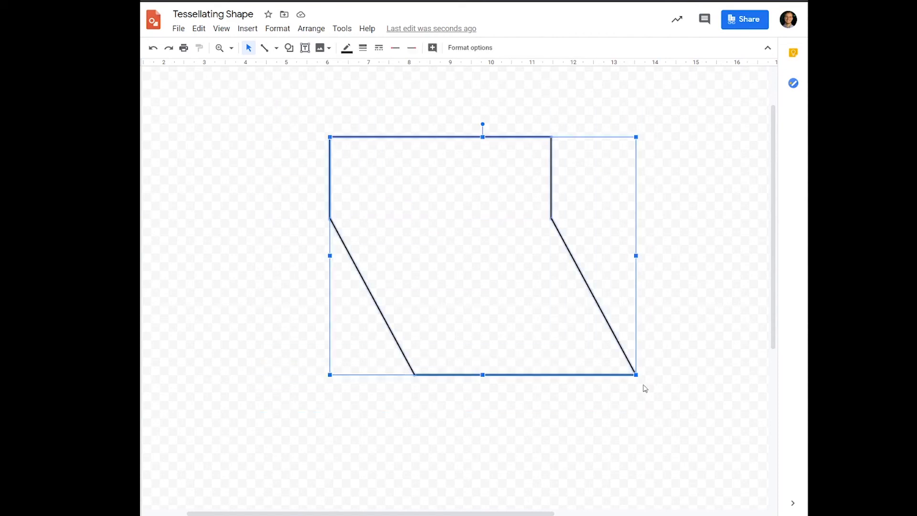
right_click(552, 166)
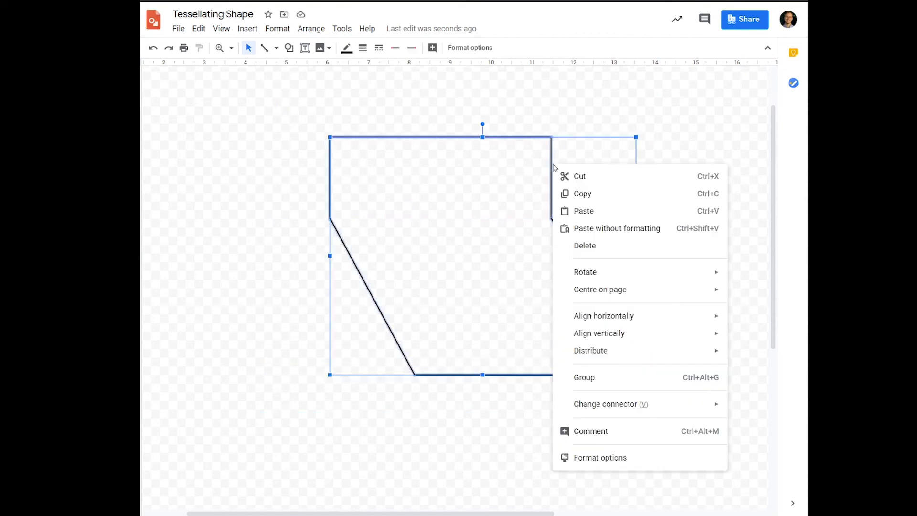
left_click(608, 382)
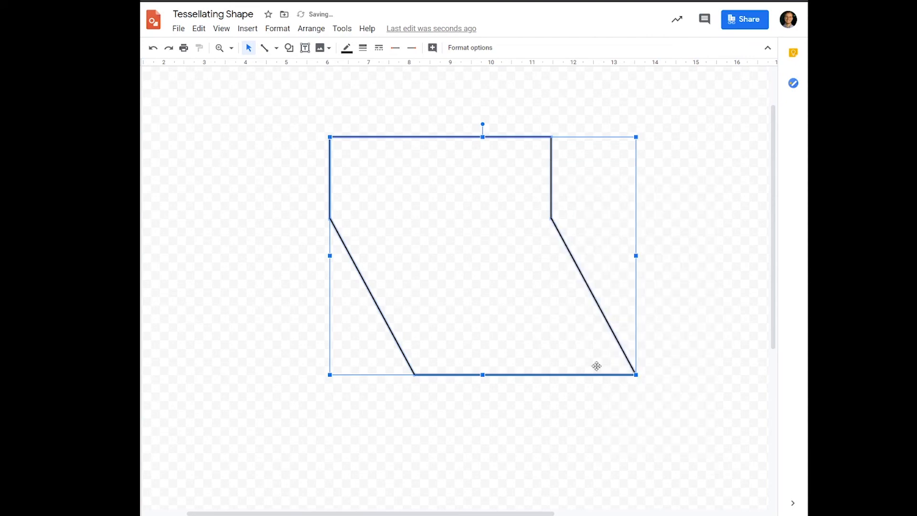
left_click(624, 111)
Move the grouped shape to the upper-left area of the canvas, leaving room for copies beside it.
left_click(492, 138)
left_click_drag(384, 137, 411, 147)
left_click(221, 168)
left_click(386, 108)
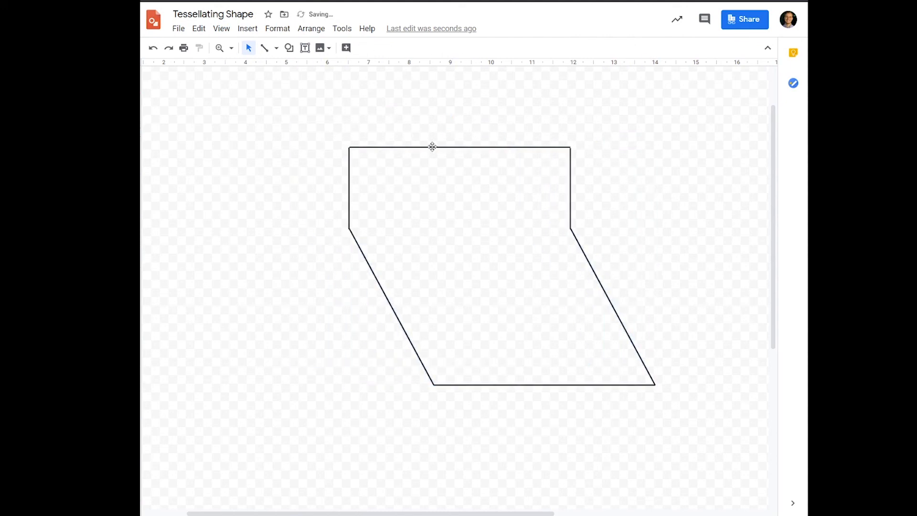
left_click_drag(368, 120, 426, 176)
left_click_drag(460, 144, 297, 127)
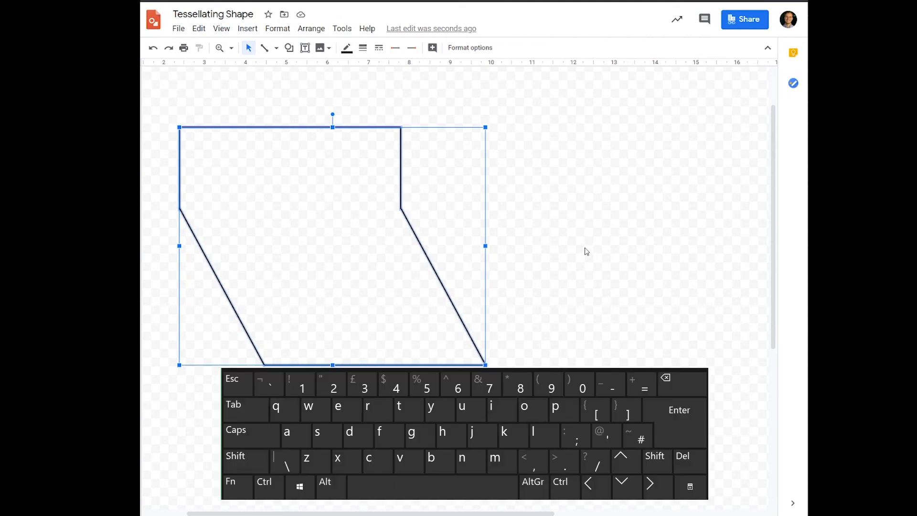
Duplicate the grouped shape and fit the copy against the original's right side so their adjoining edges coincide.
key("ctrl+d")
left_click_drag(375, 144, 485, 112)
left_click(447, 93)
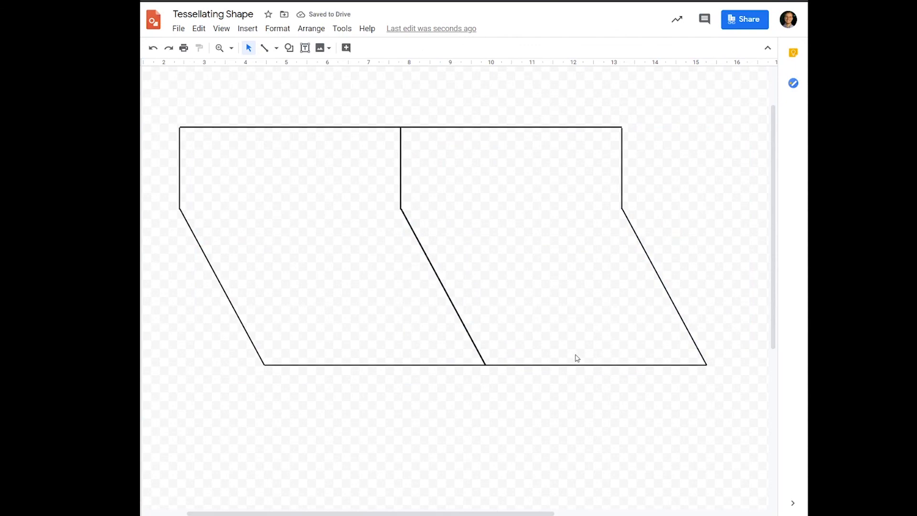
Add a third copy of the shape below the first, aligning its top edge exactly with the first shape's bottom edge.
scroll(576, 357, "down", 3)
key("ctrl+v")
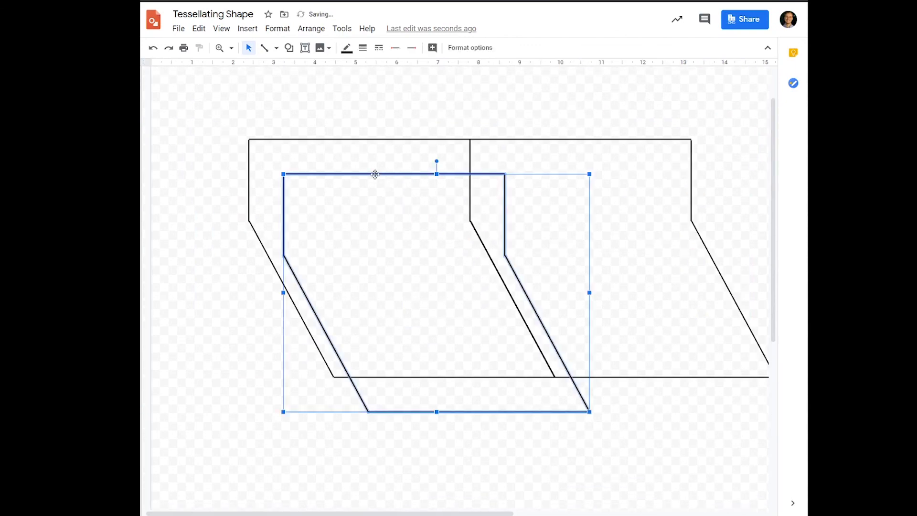
left_click_drag(375, 172, 410, 371)
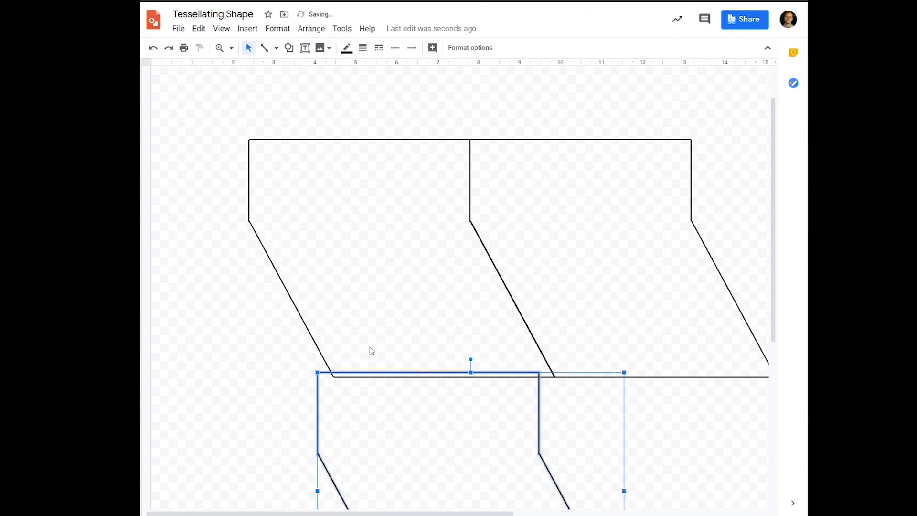
scroll(264, 388, "down", 2)
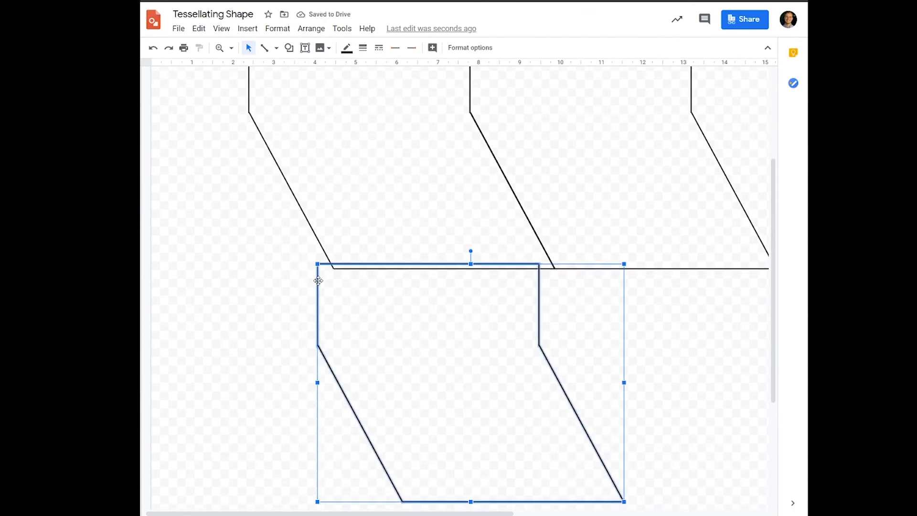
mouse_move(319, 279)
left_mouse_down()
mouse_move(342, 296)
mouse_move(335, 285)
left_mouse_up()
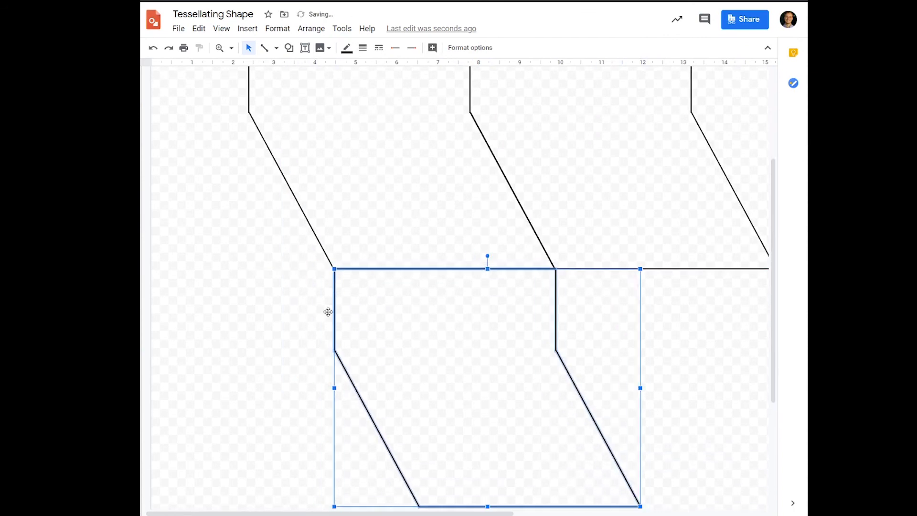
left_click(303, 316)
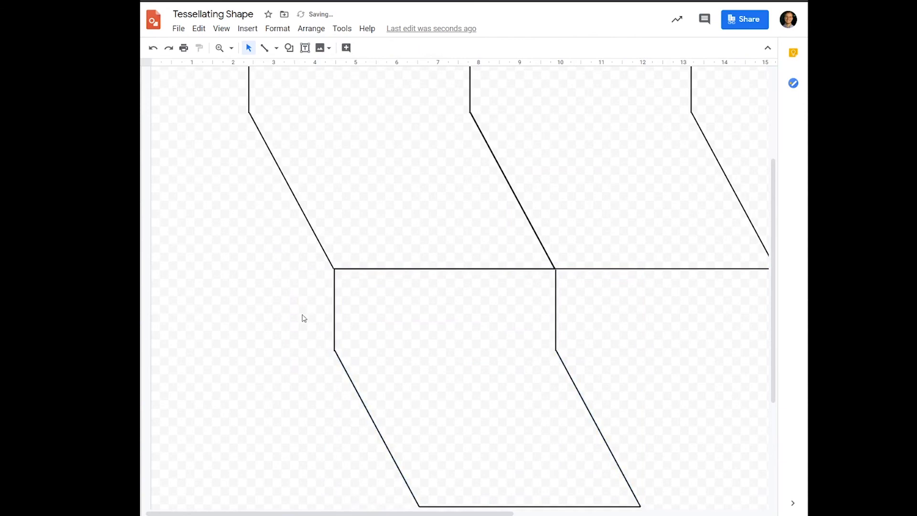